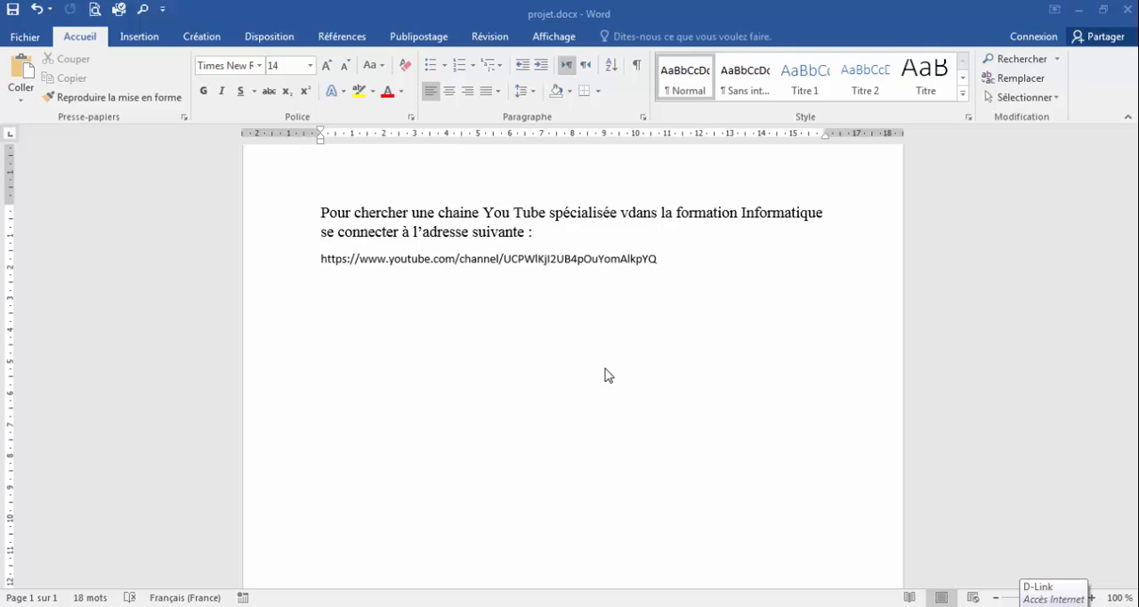
Set up a new macro recording named Mamacro, stored in all documents (normal.dotm).
click(555, 39)
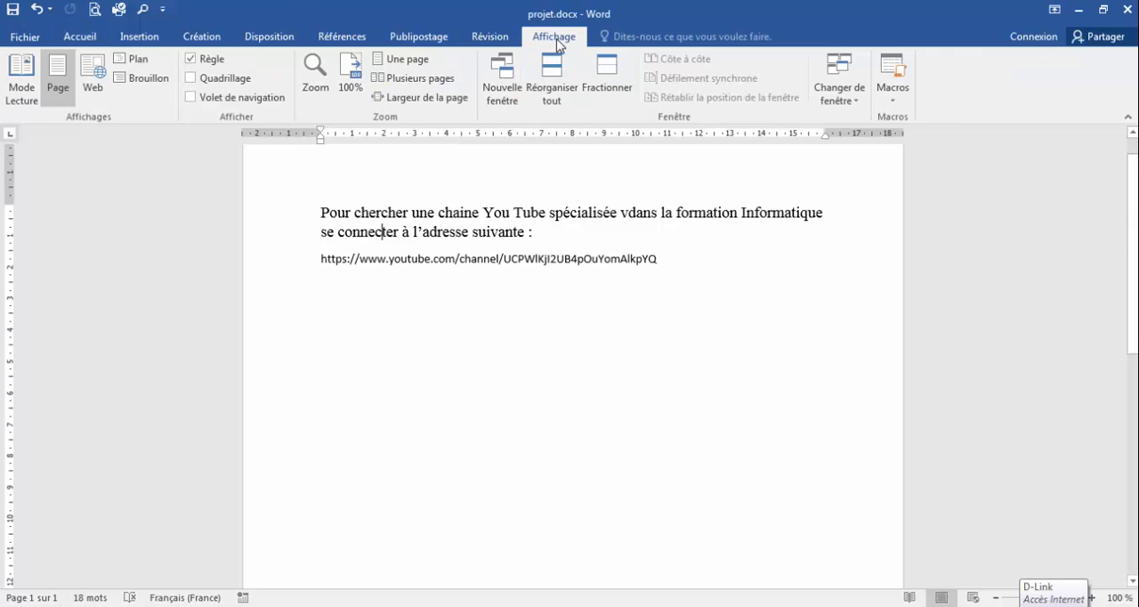
click(892, 102)
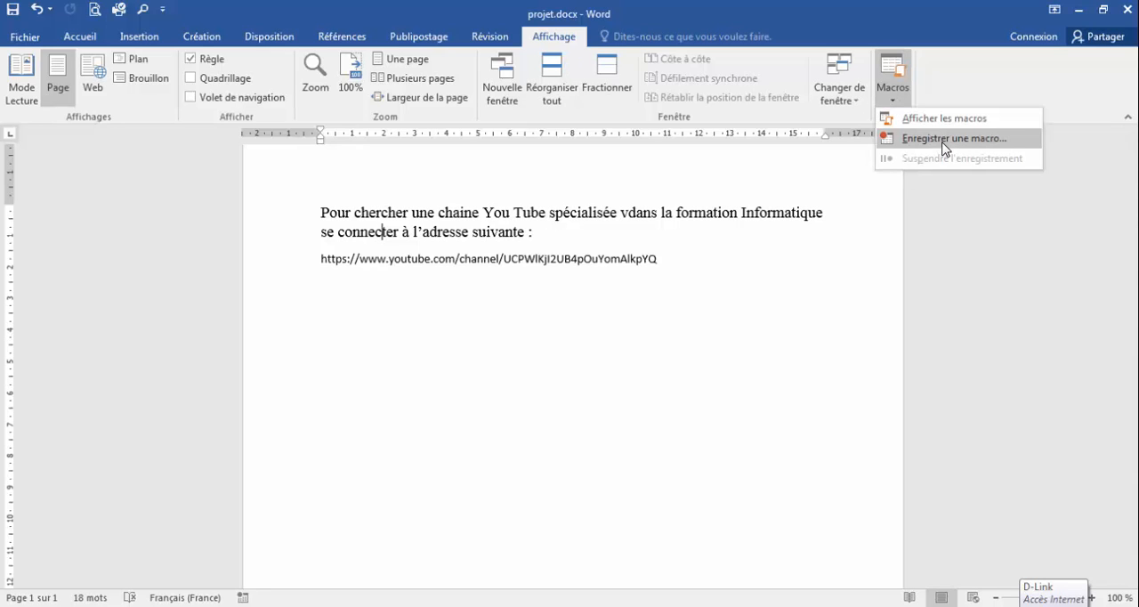
click(940, 140)
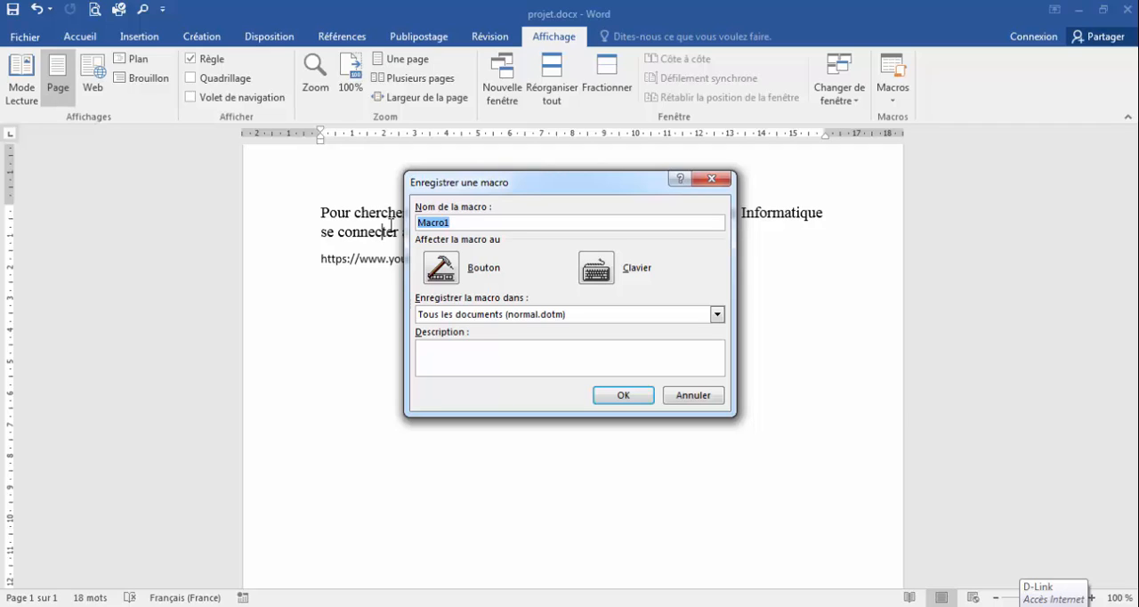
text(M)
click(718, 315)
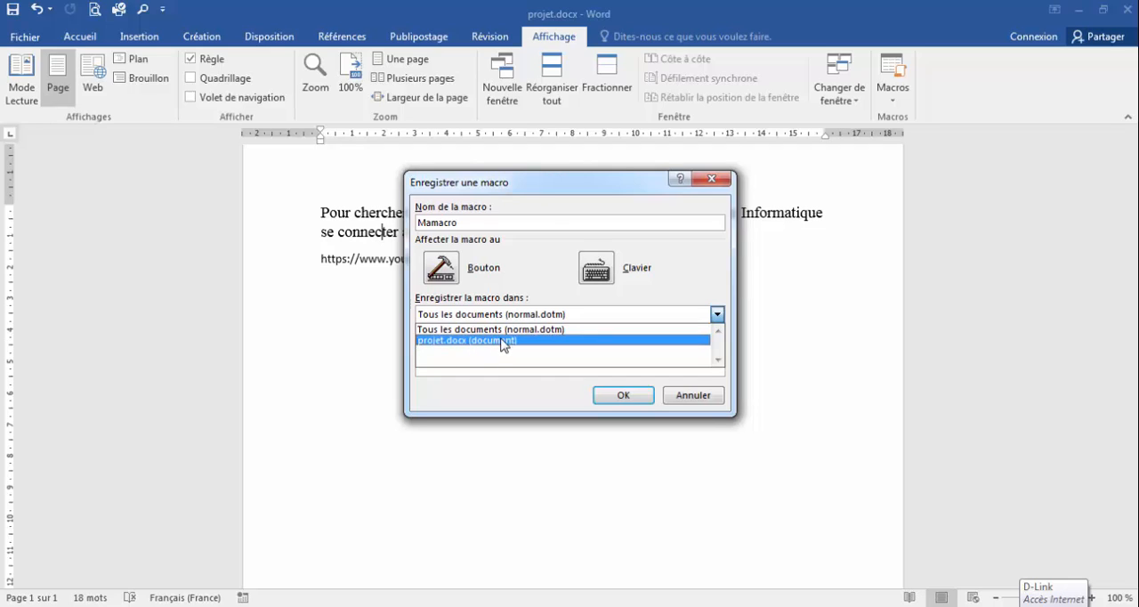
click(544, 286)
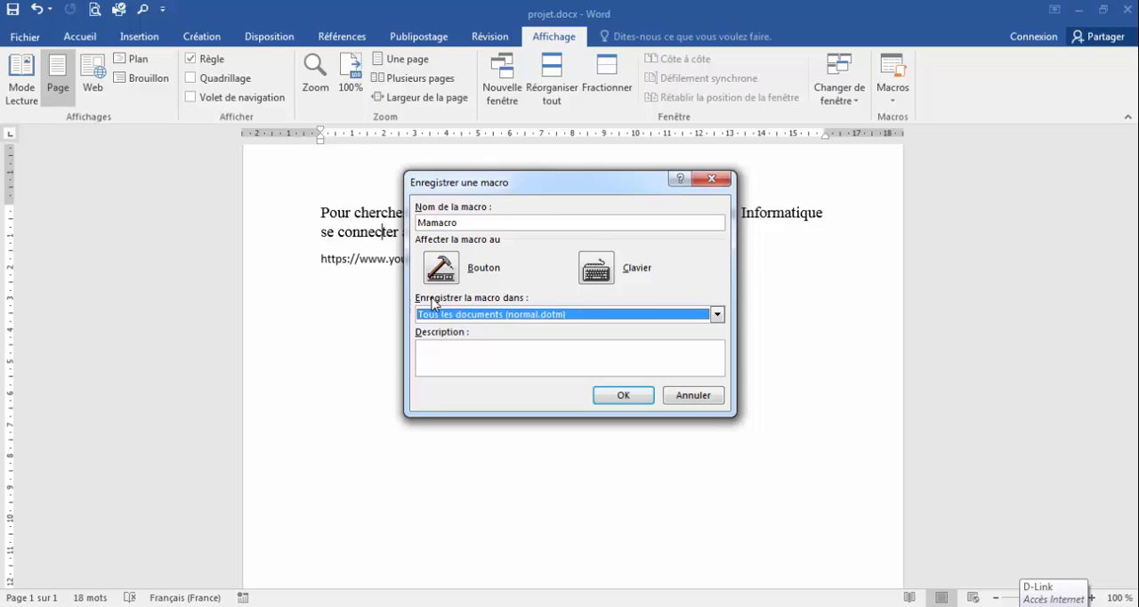
Assign the macro to a button and add Normal.NewMacros.Mamacro to the Quick Access Toolbar for all documents.
click(440, 267)
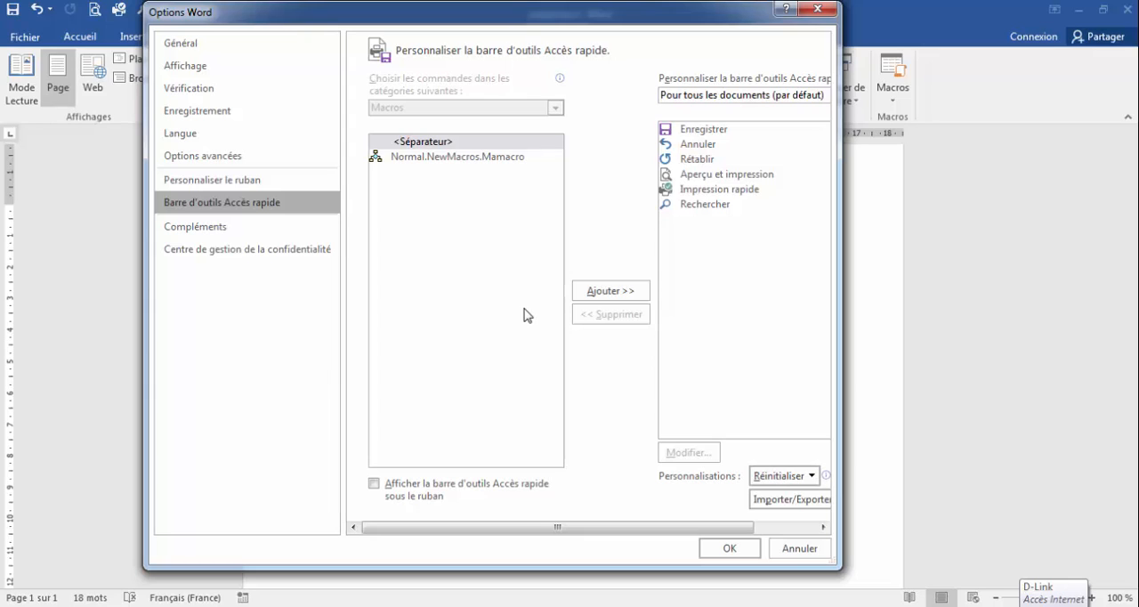
click(503, 159)
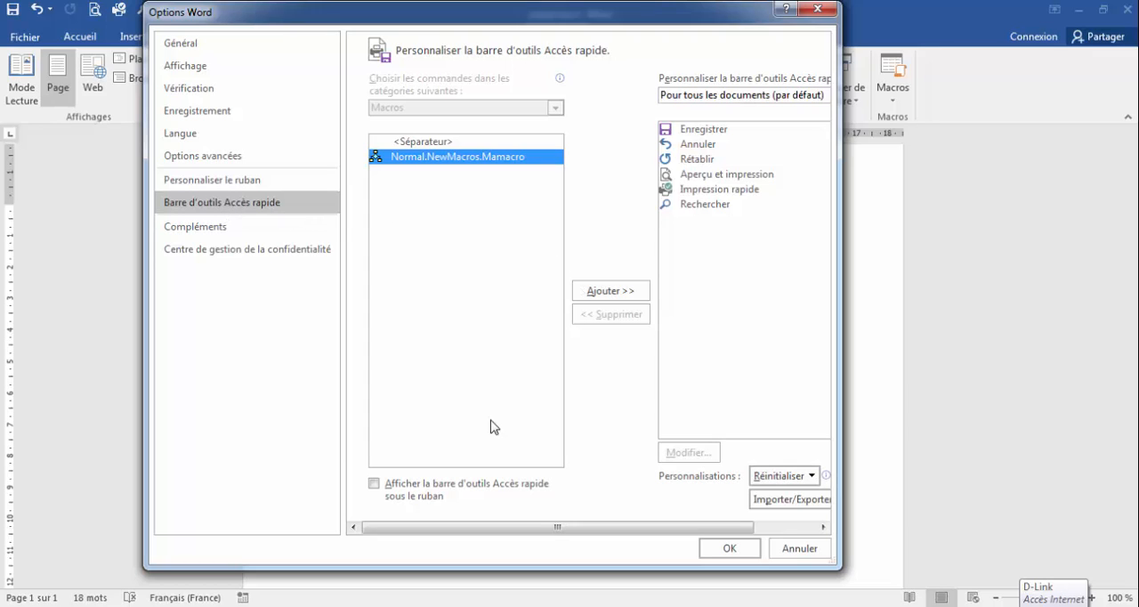
click(611, 293)
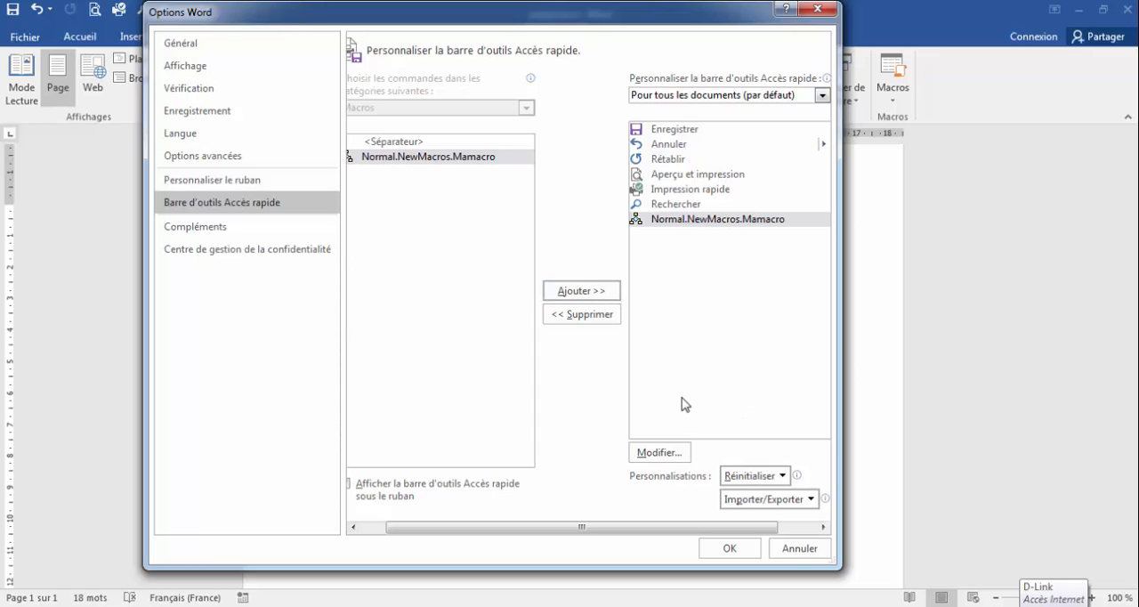
Give the Mamacro button the hand symbol and confirm the options to start recording.
click(666, 452)
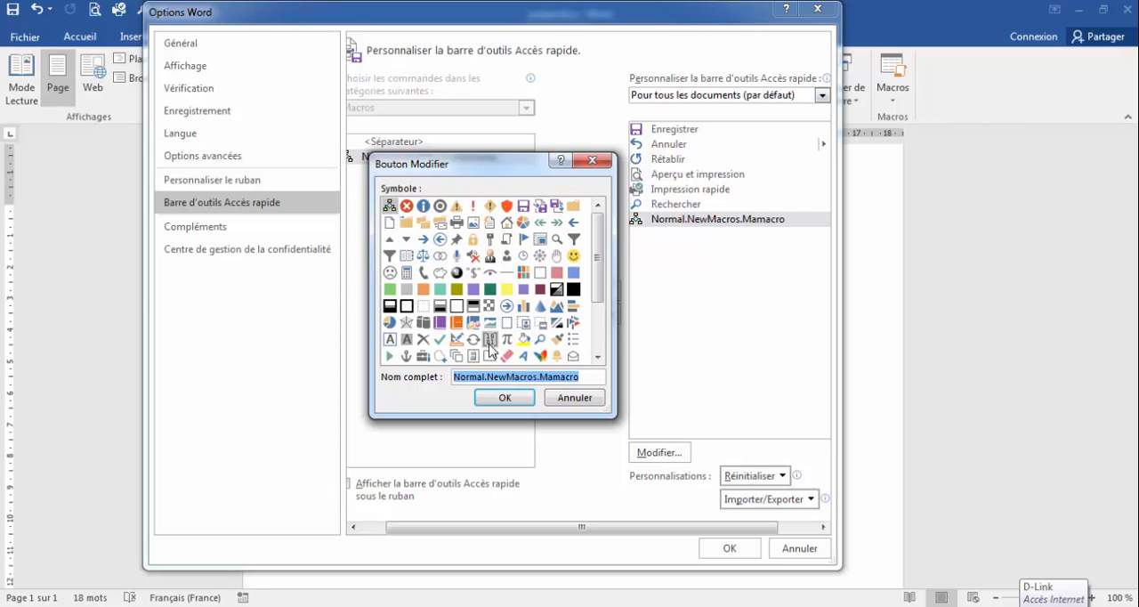
click(557, 256)
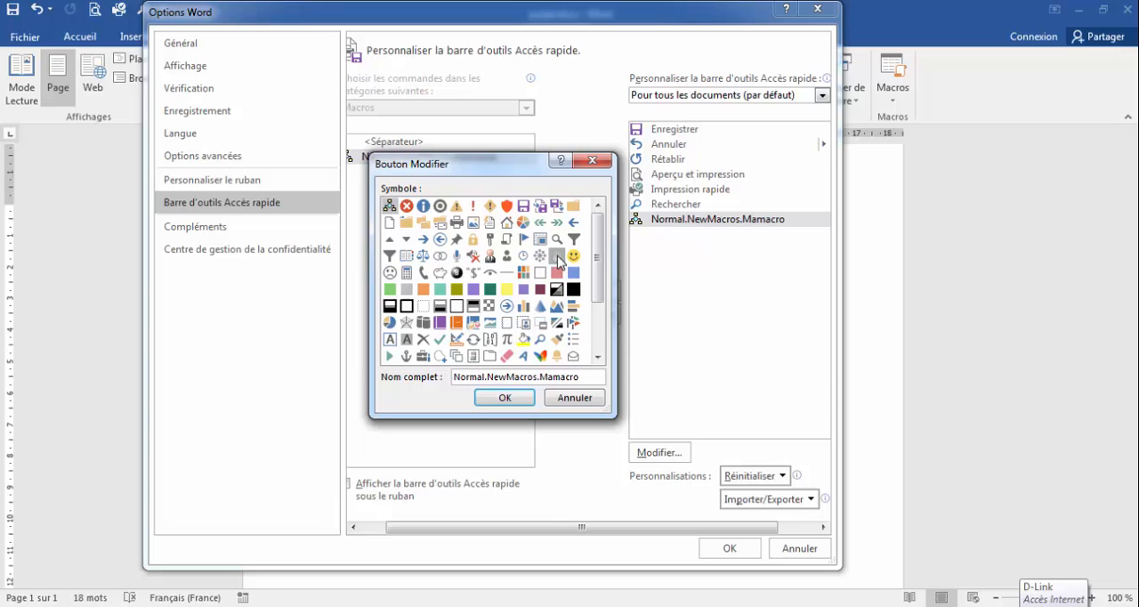
click(520, 399)
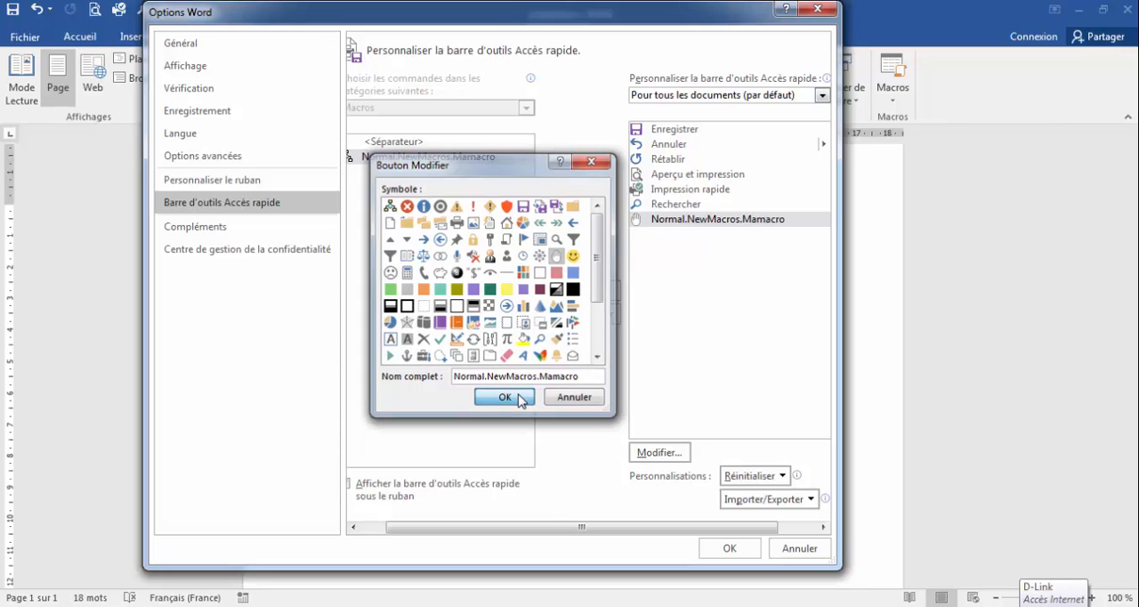
click(749, 551)
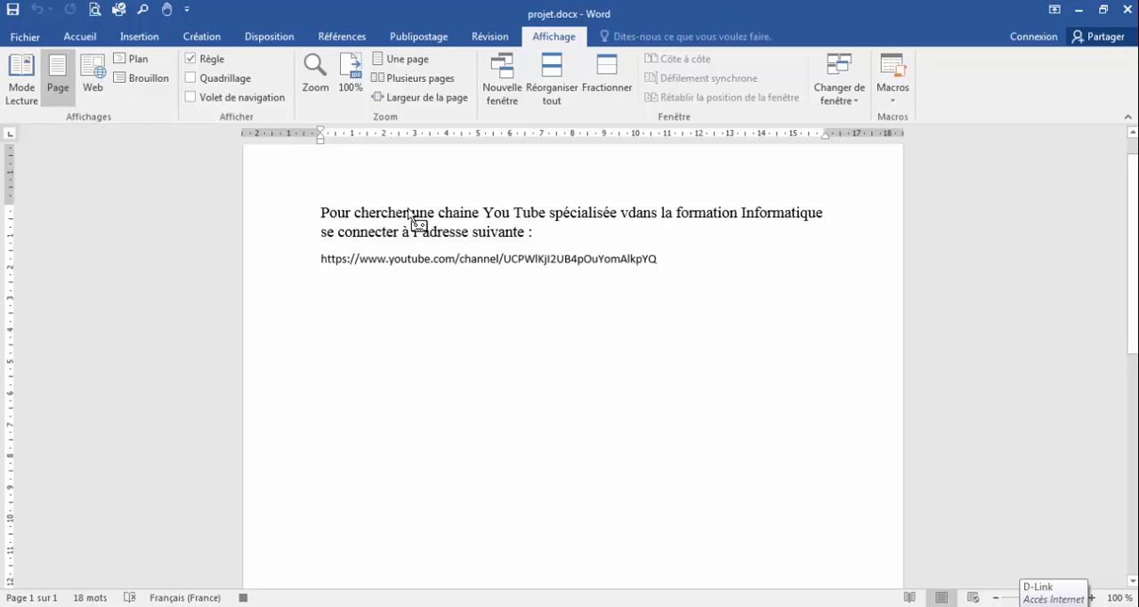
Make both paragraphs of the document, including the YouTube link, bold and italic.
click(80, 36)
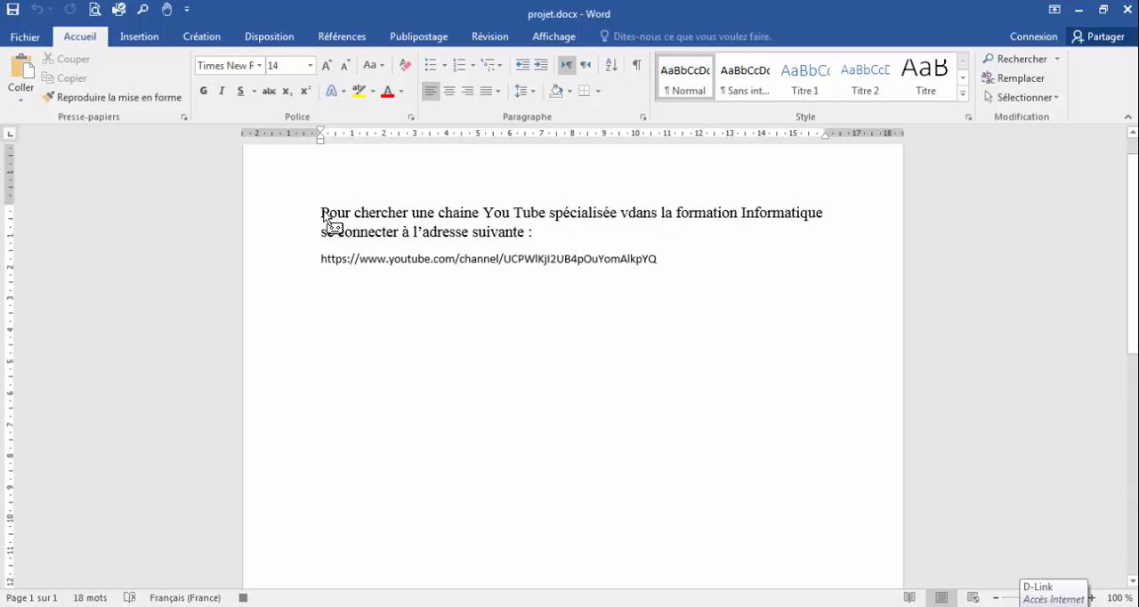
drag(326, 223, 469, 233)
drag(563, 238, 621, 263)
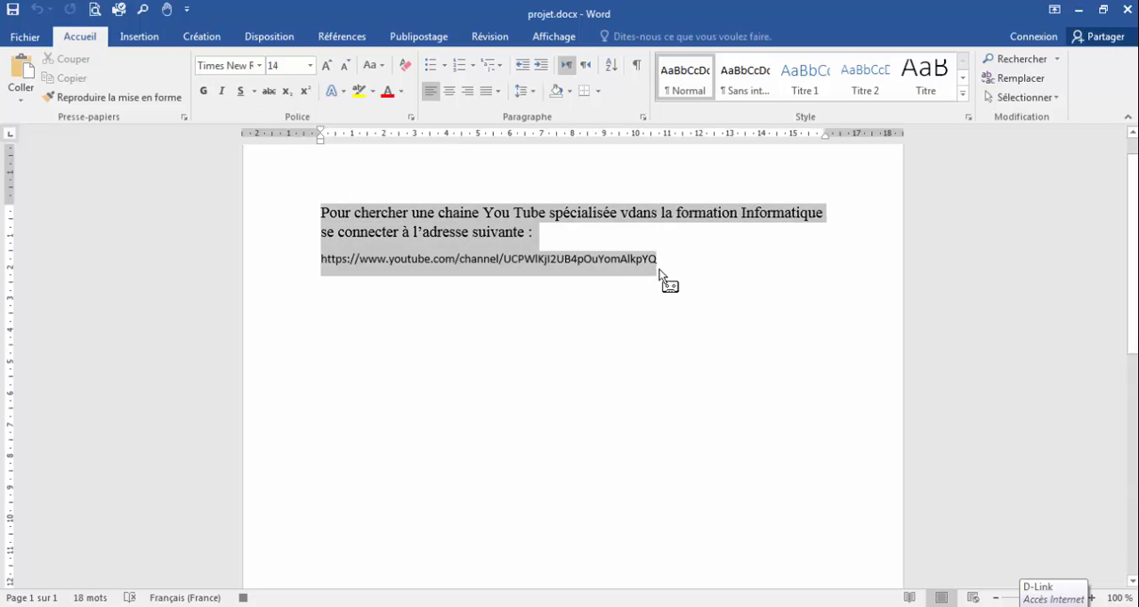
click(203, 91)
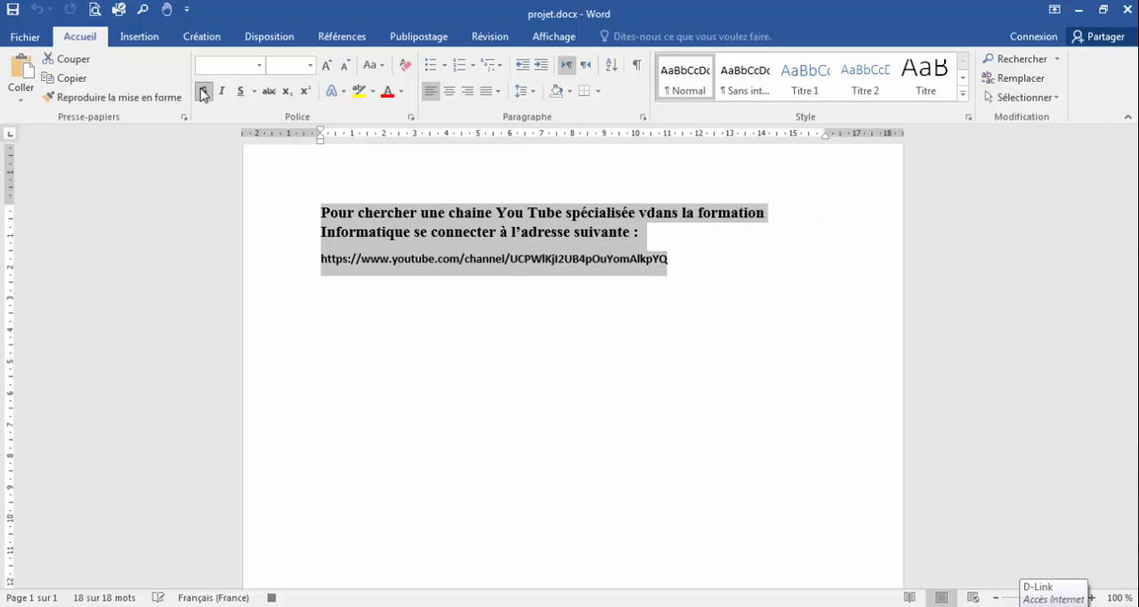
click(222, 91)
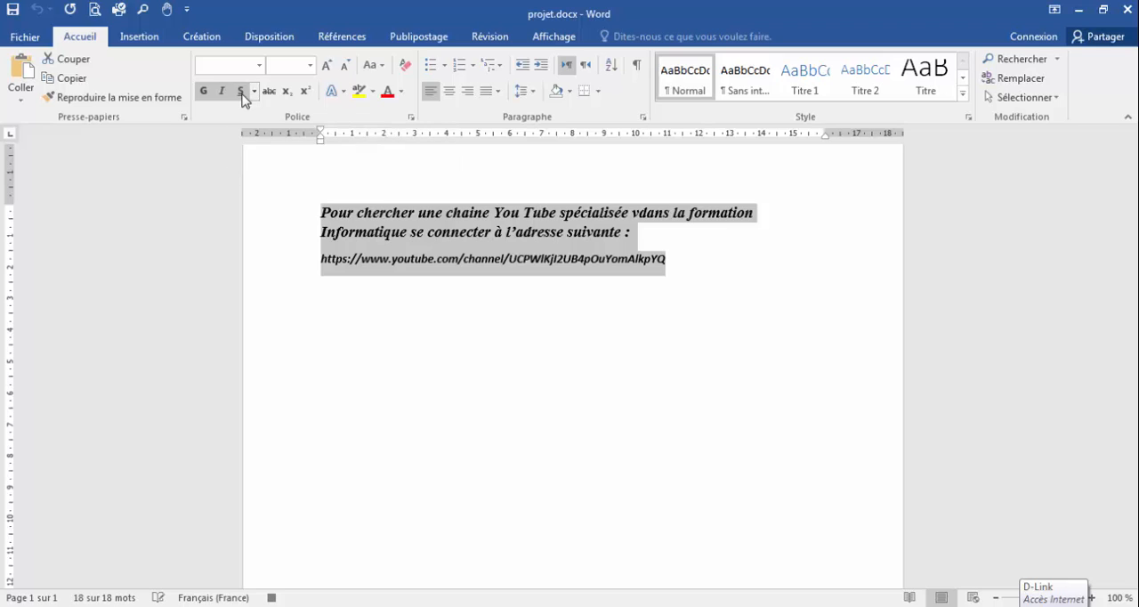
Format the selected text in Times New Roman, size 18, with a double underline.
click(260, 65)
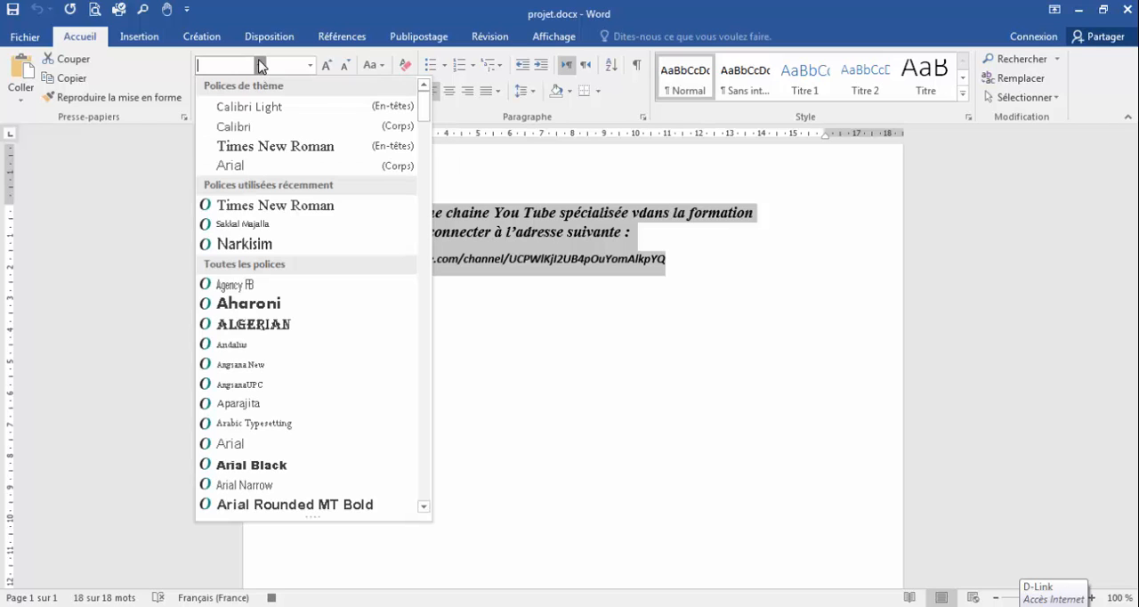
click(292, 148)
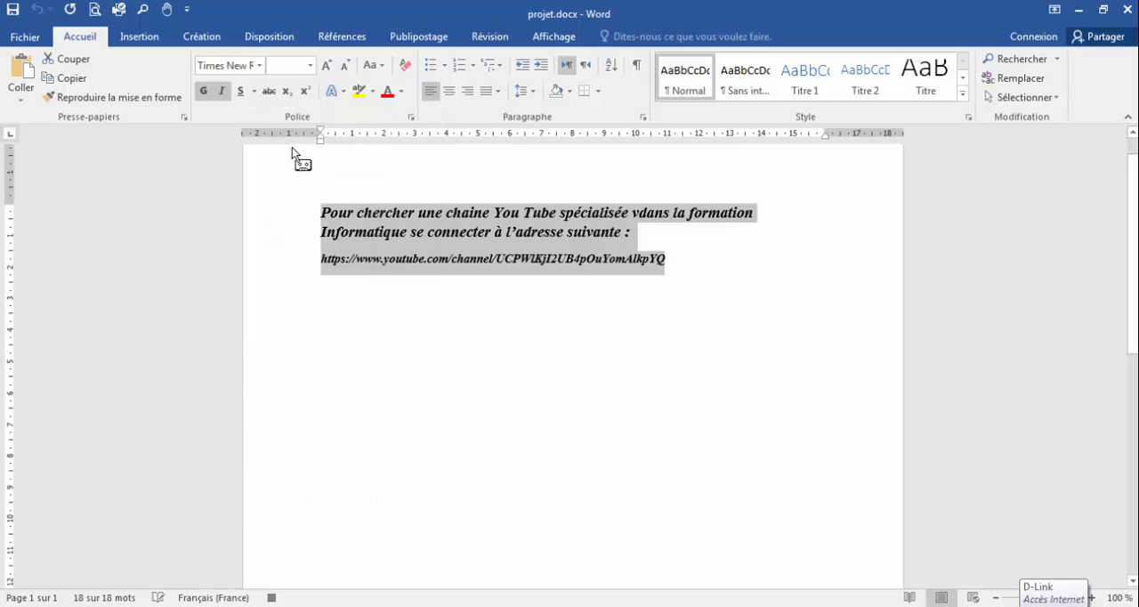
click(309, 67)
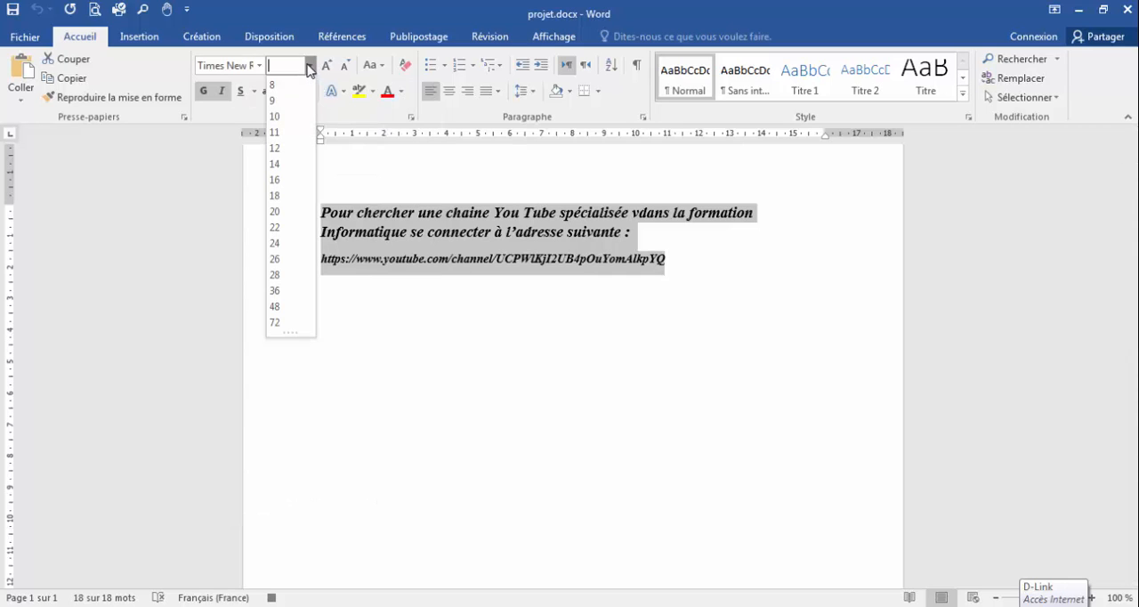
click(289, 199)
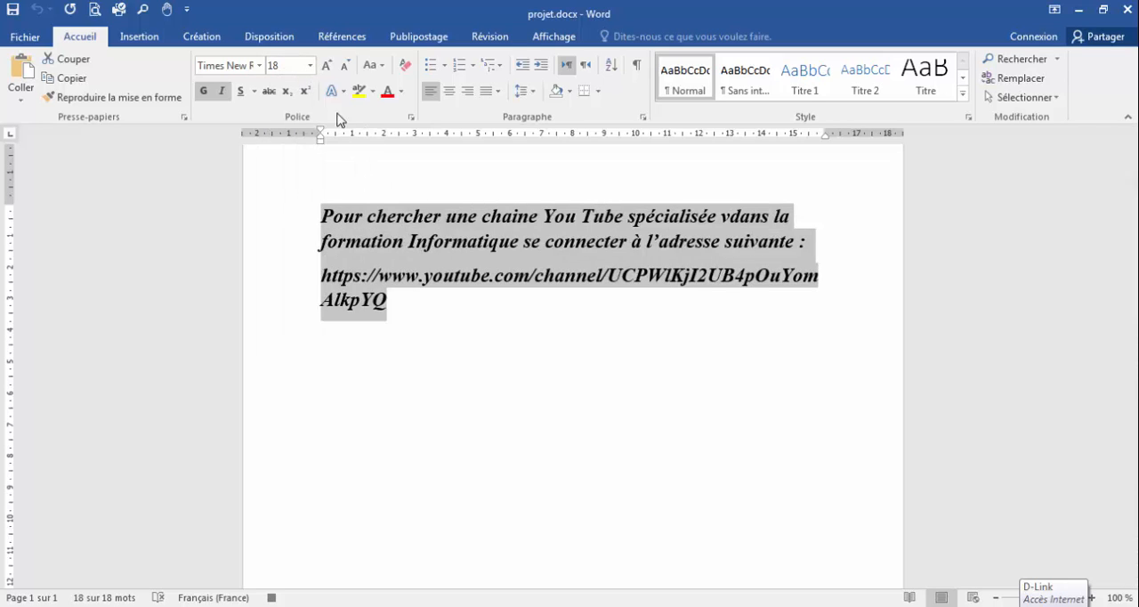
click(256, 95)
click(281, 142)
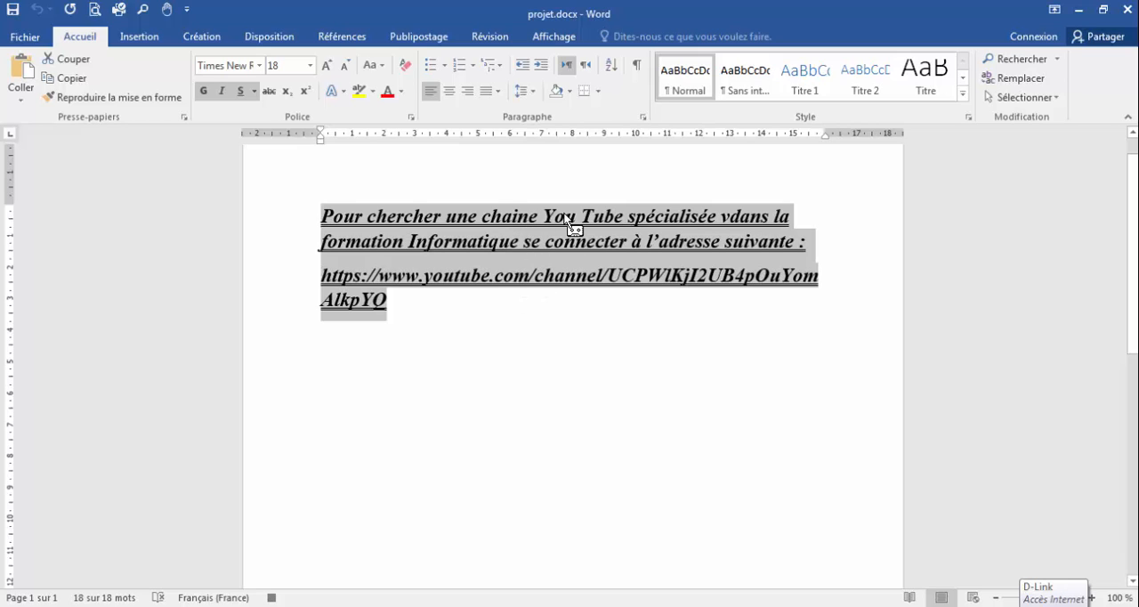
Stop the macro recording and deselect the text.
click(560, 39)
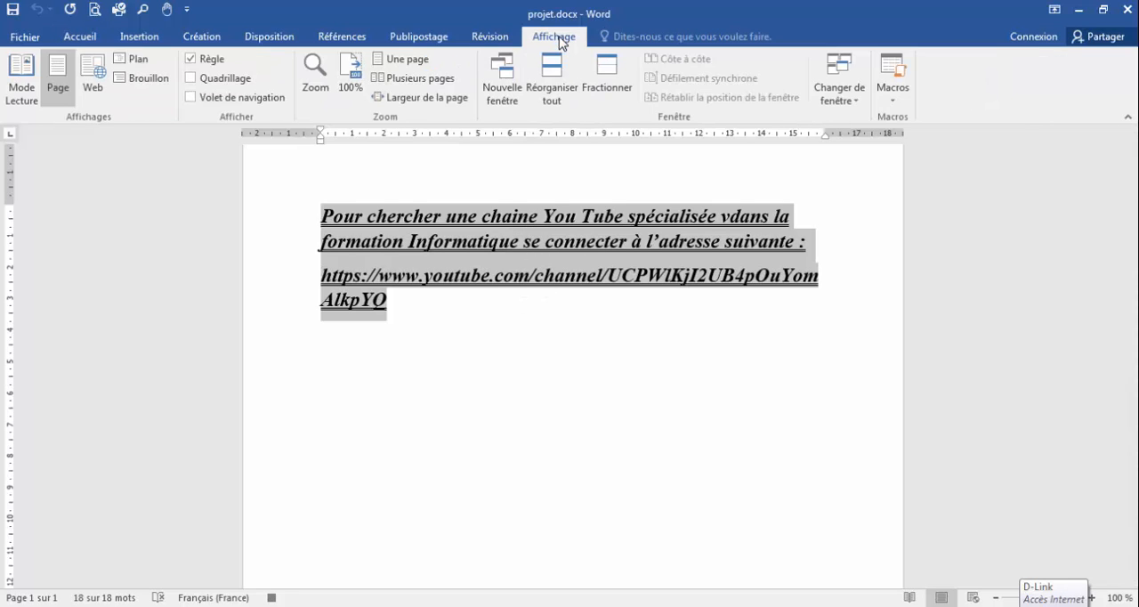
click(894, 101)
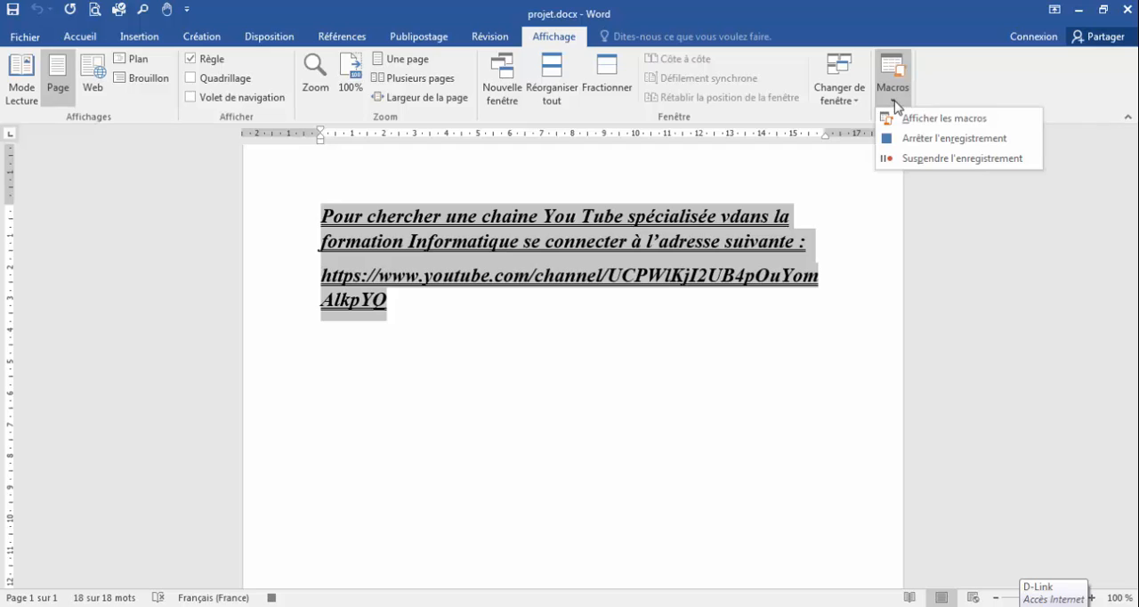
click(925, 148)
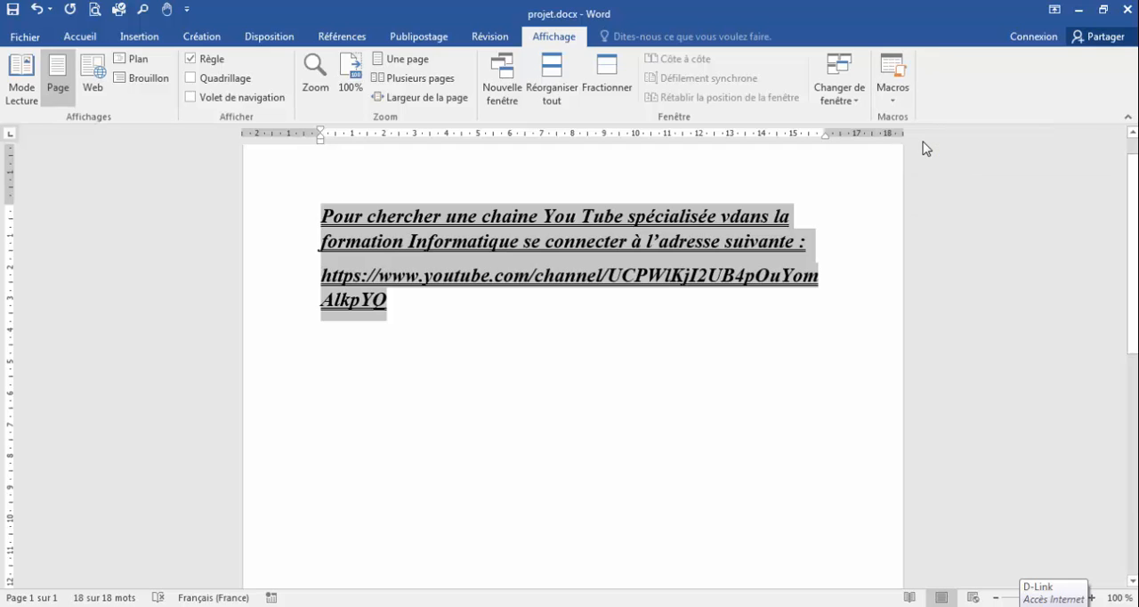
click(464, 321)
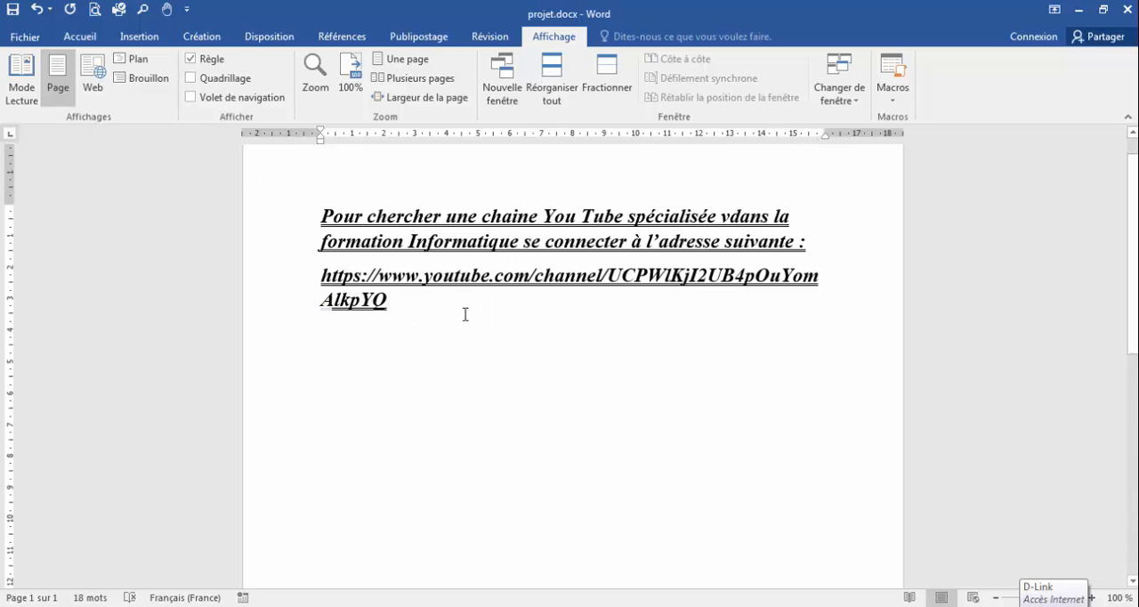
Remove the bold, italic and underline formatting from the whole text.
drag(417, 299, 315, 219)
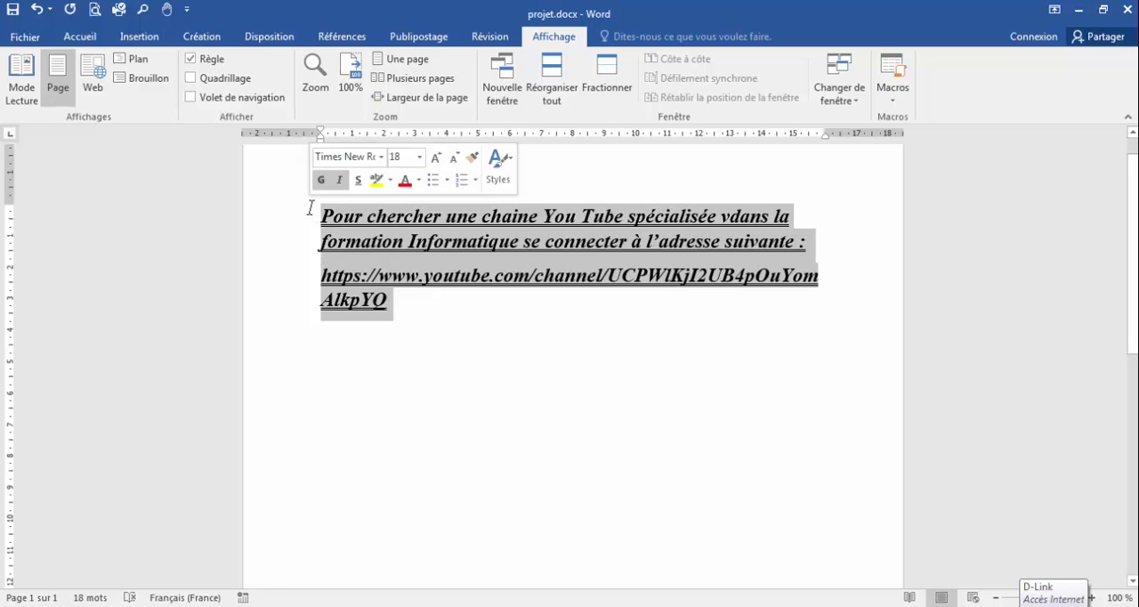
click(82, 37)
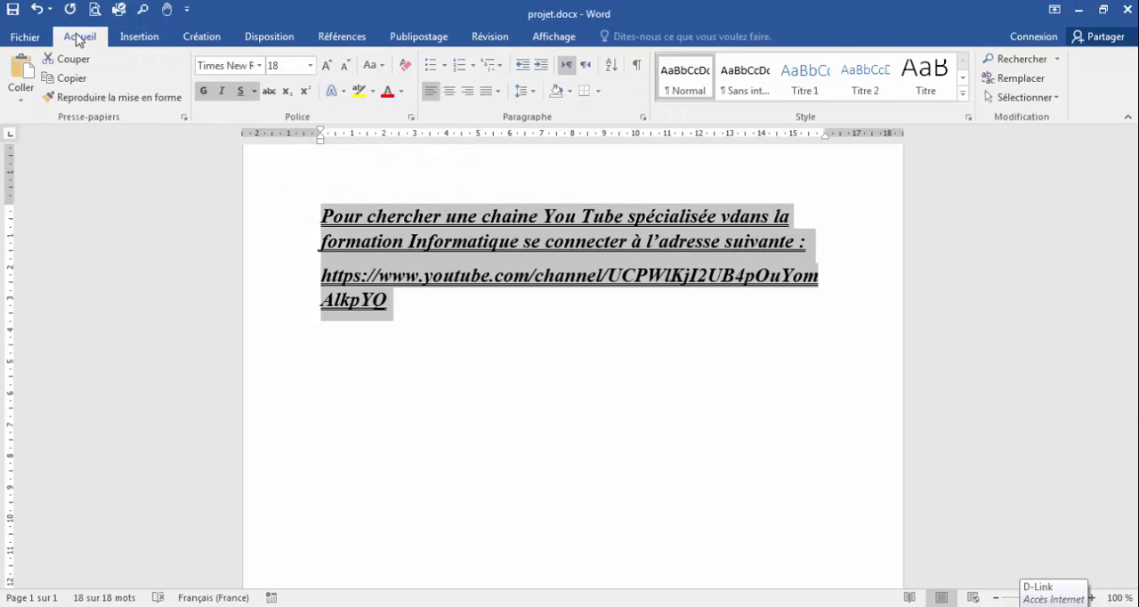
click(204, 92)
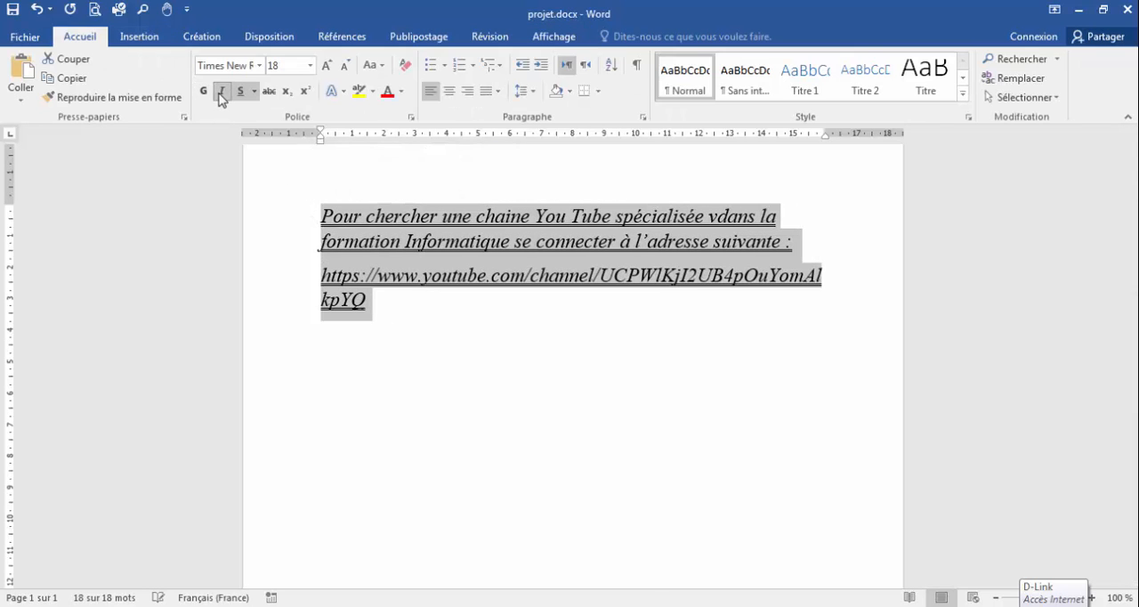
click(220, 92)
click(254, 92)
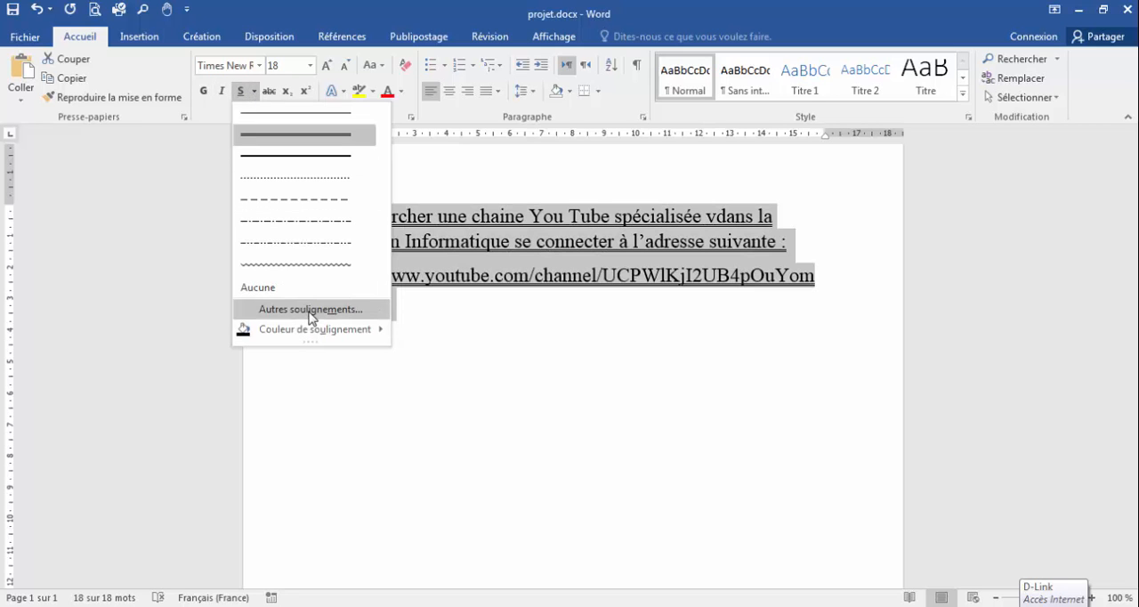
click(276, 285)
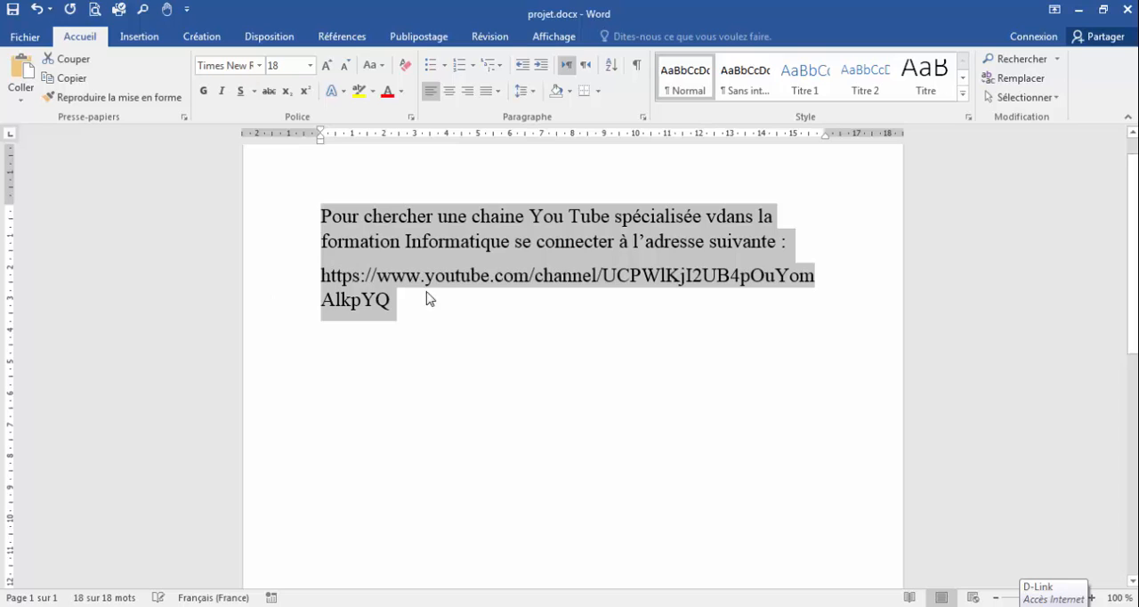
Reduce the selected text to size 11 and change its font to Sakkal Majalla.
click(346, 66)
click(346, 66)
click(346, 66)
click(347, 66)
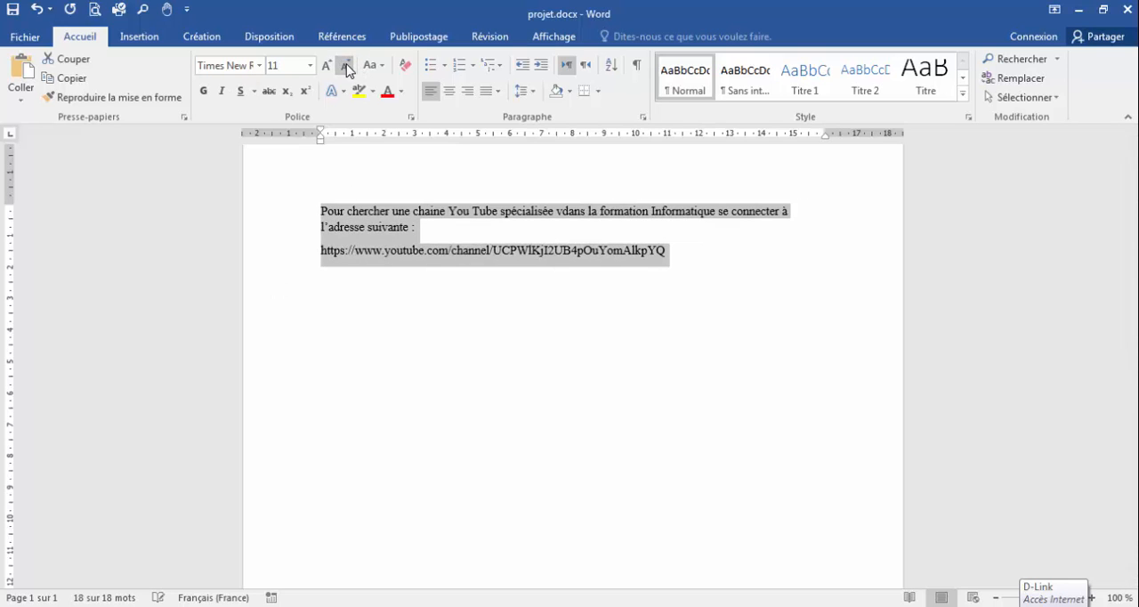
click(259, 65)
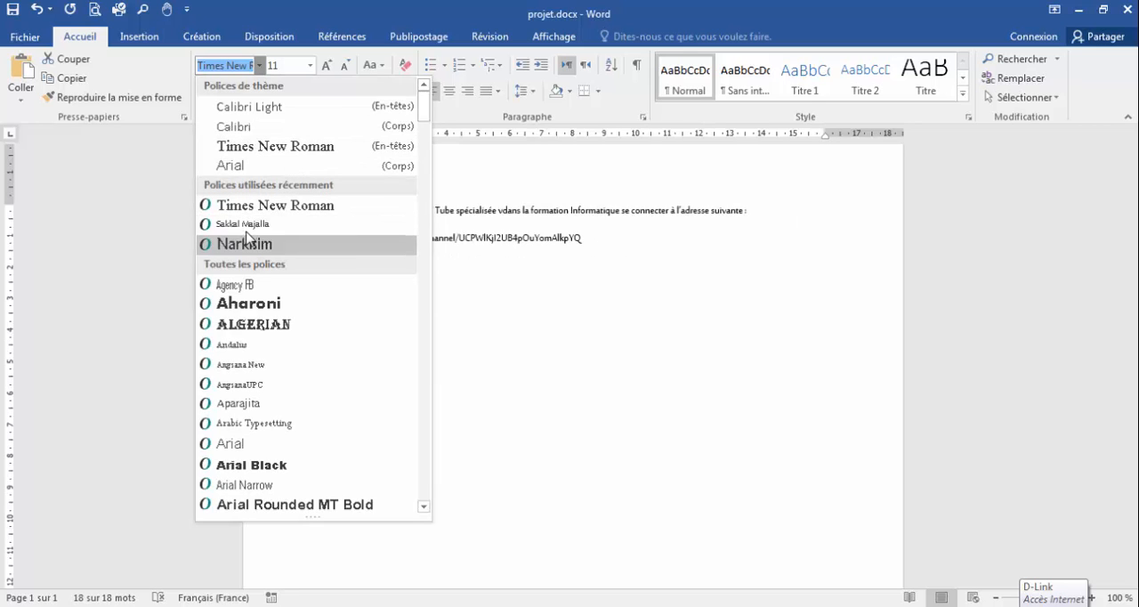
click(258, 223)
click(450, 251)
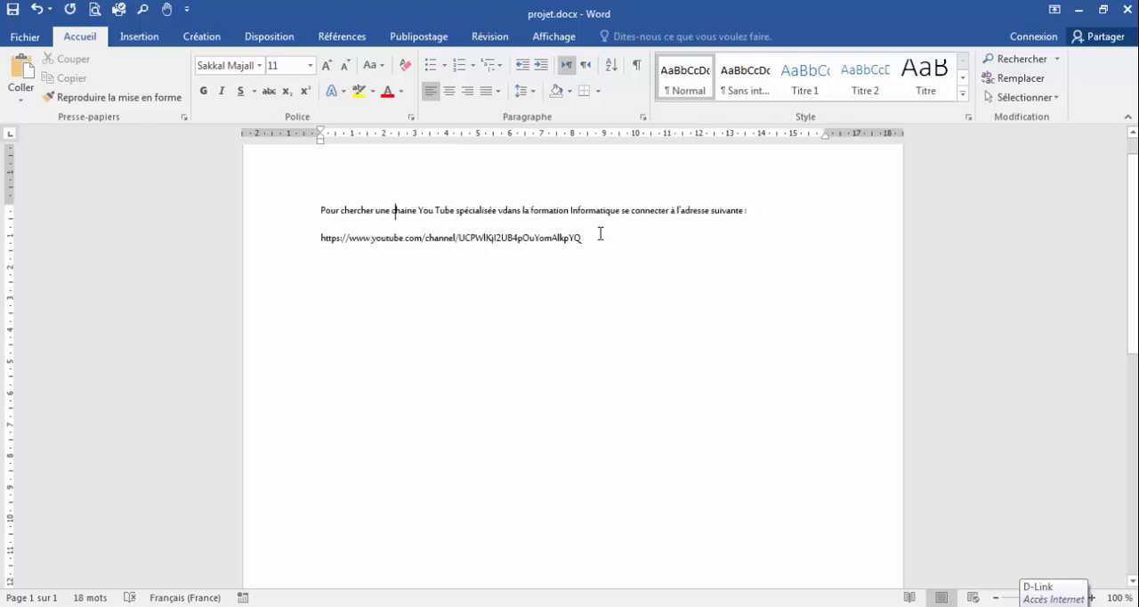
drag(601, 233, 280, 193)
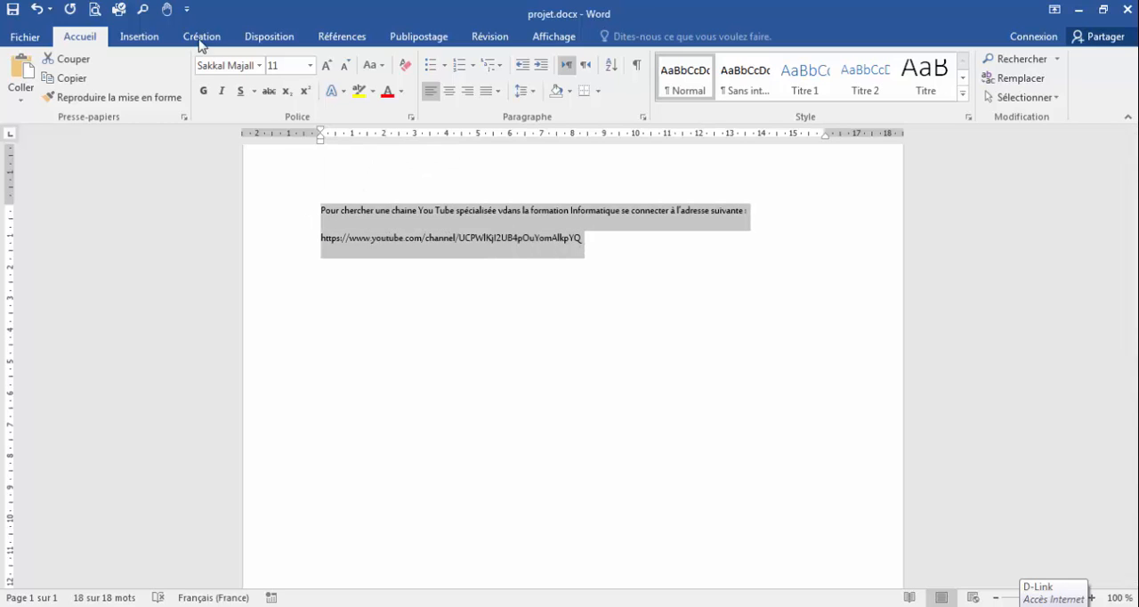
click(402, 228)
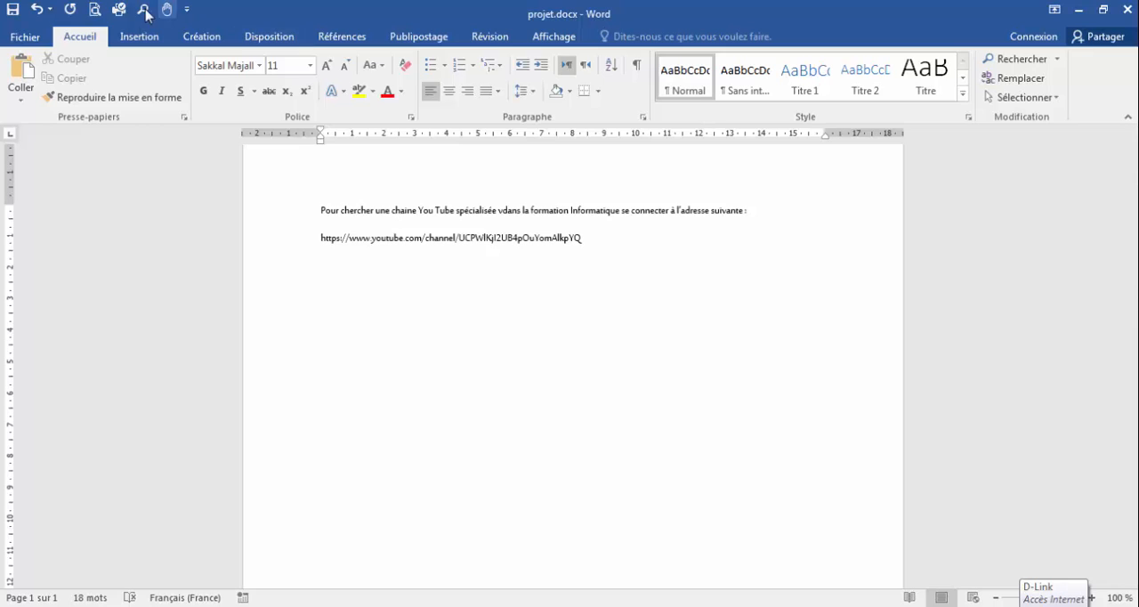
Run the recorded formatting macro on the word "chaine" in the first line.
click(186, 12)
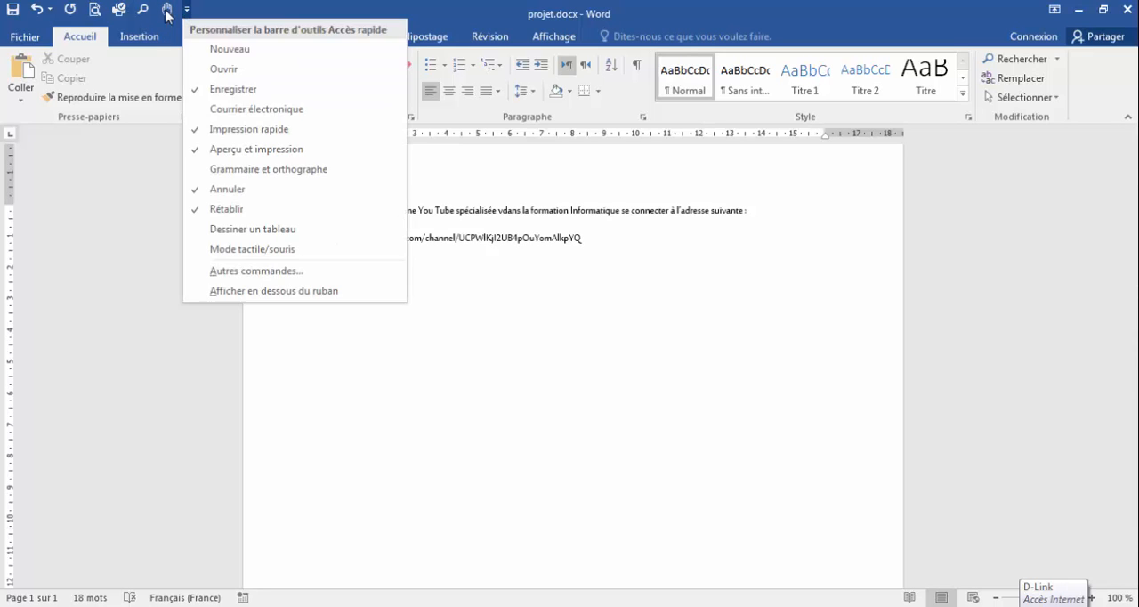
click(167, 13)
click(167, 14)
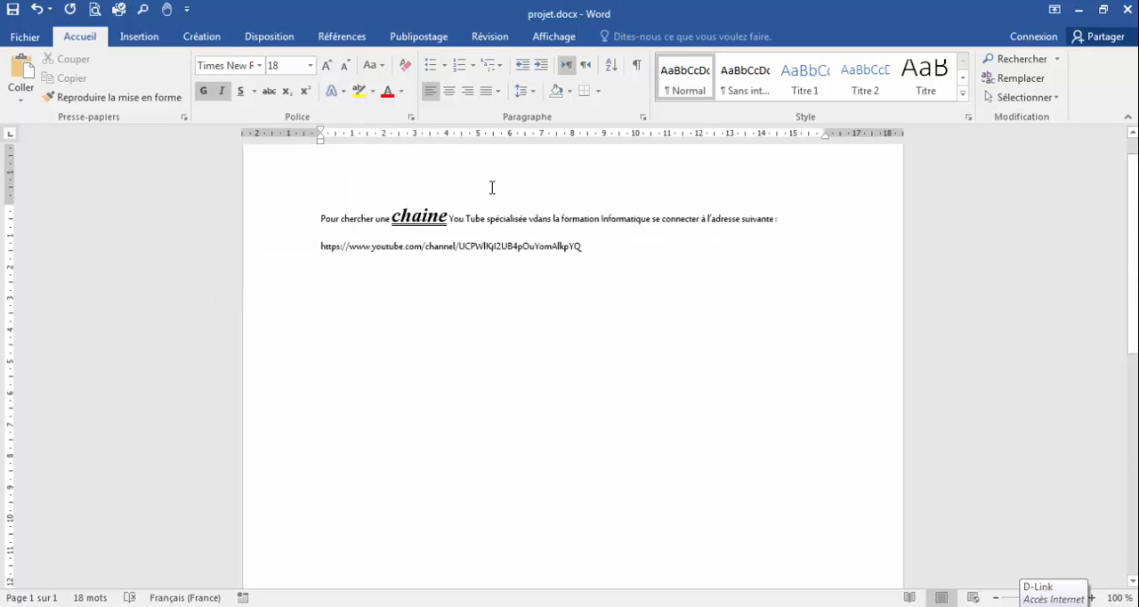
Deselect the text and undo the macro's last two formatting changes on "chaine", the double underline and the font size.
drag(586, 246, 316, 204)
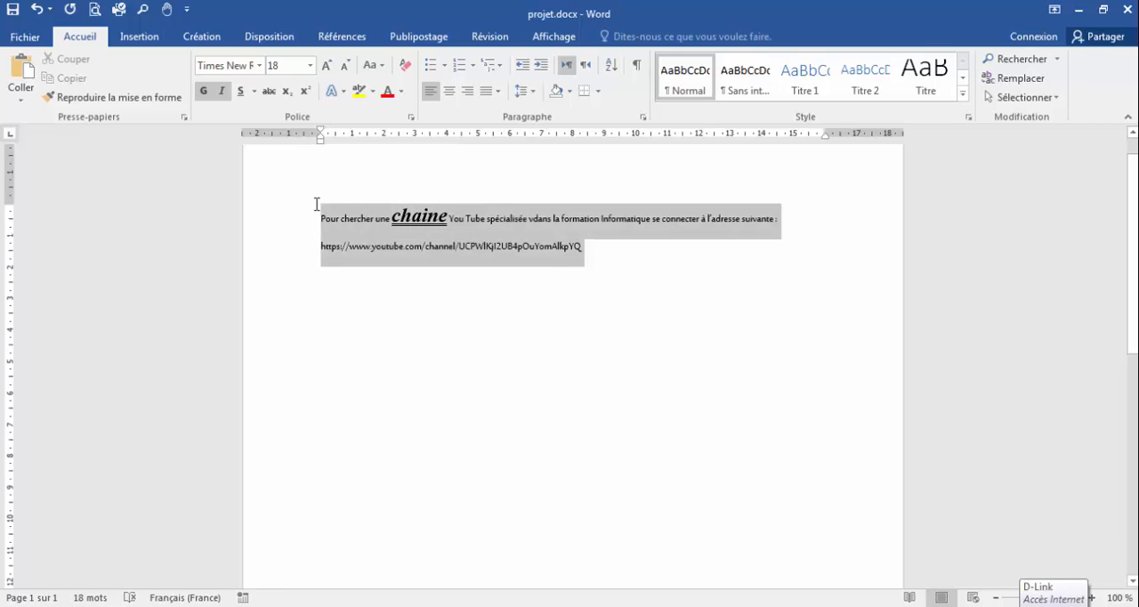
click(371, 230)
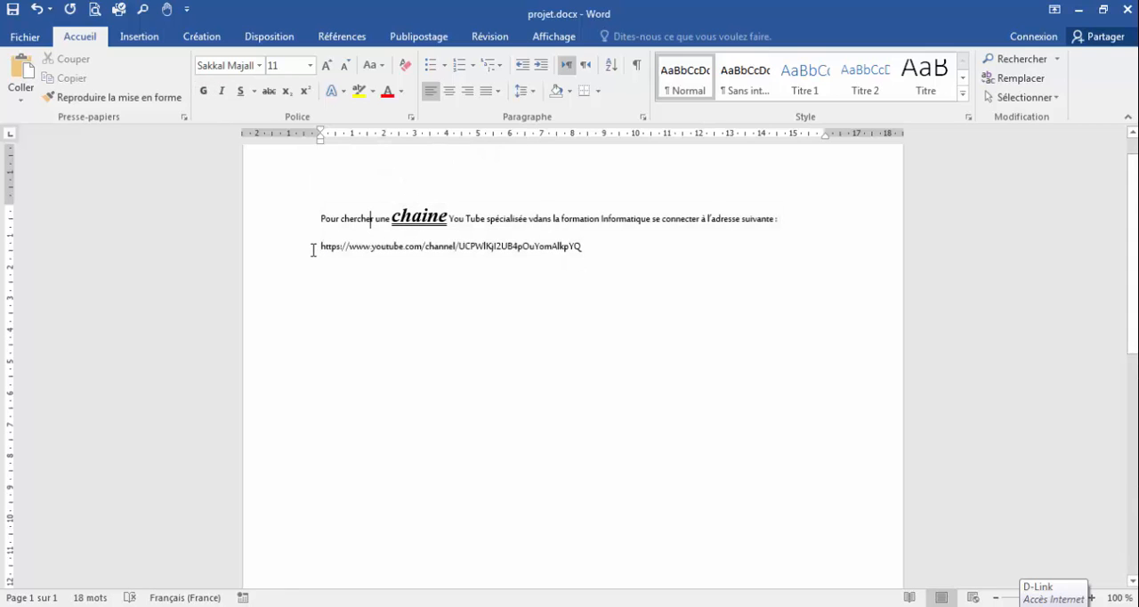
click(36, 10)
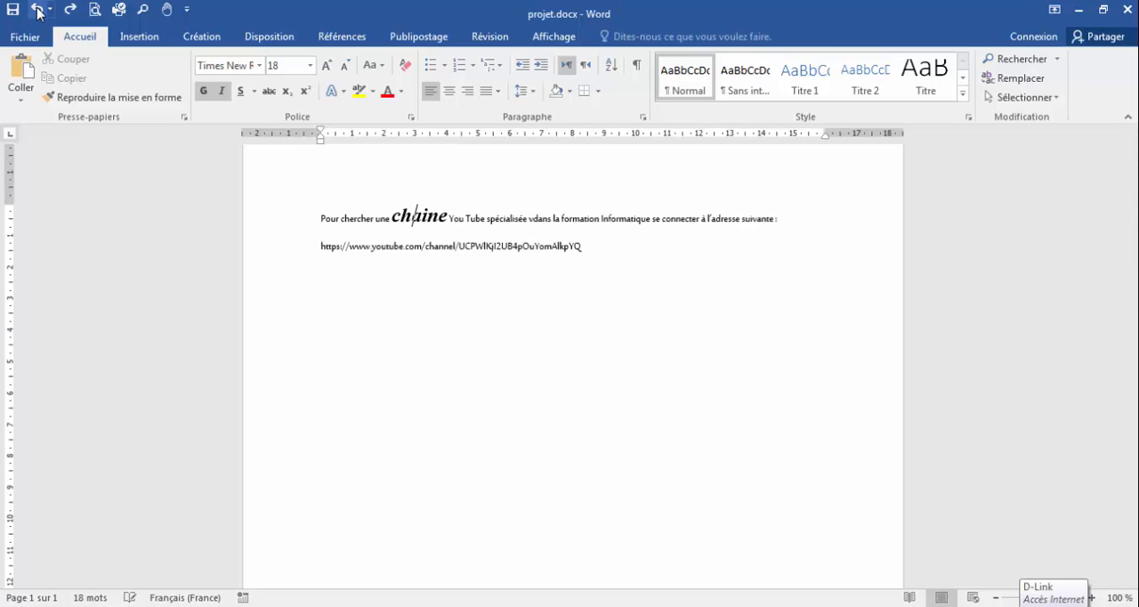
click(36, 10)
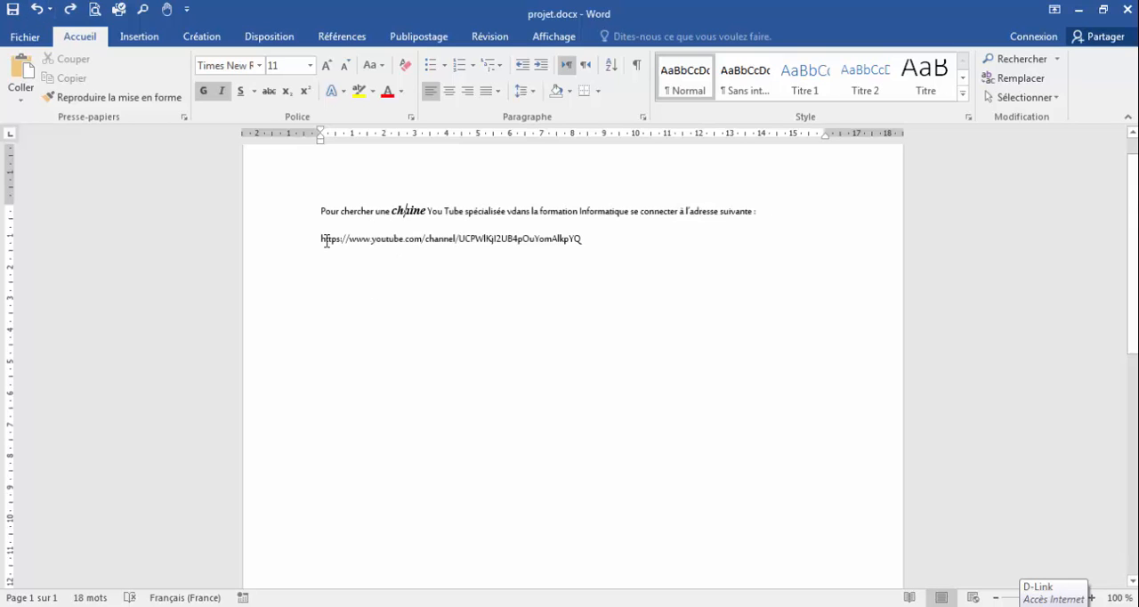
Apply the recorded formatting macro to the whole YouTube channel address line, then deselect it.
drag(319, 239, 615, 248)
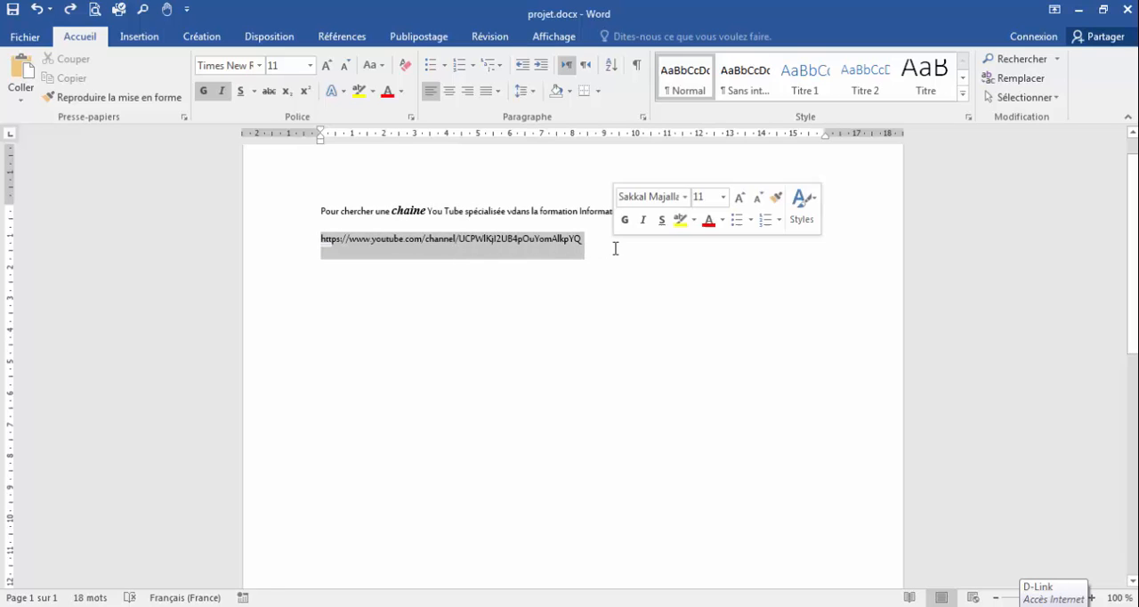
click(169, 11)
click(541, 293)
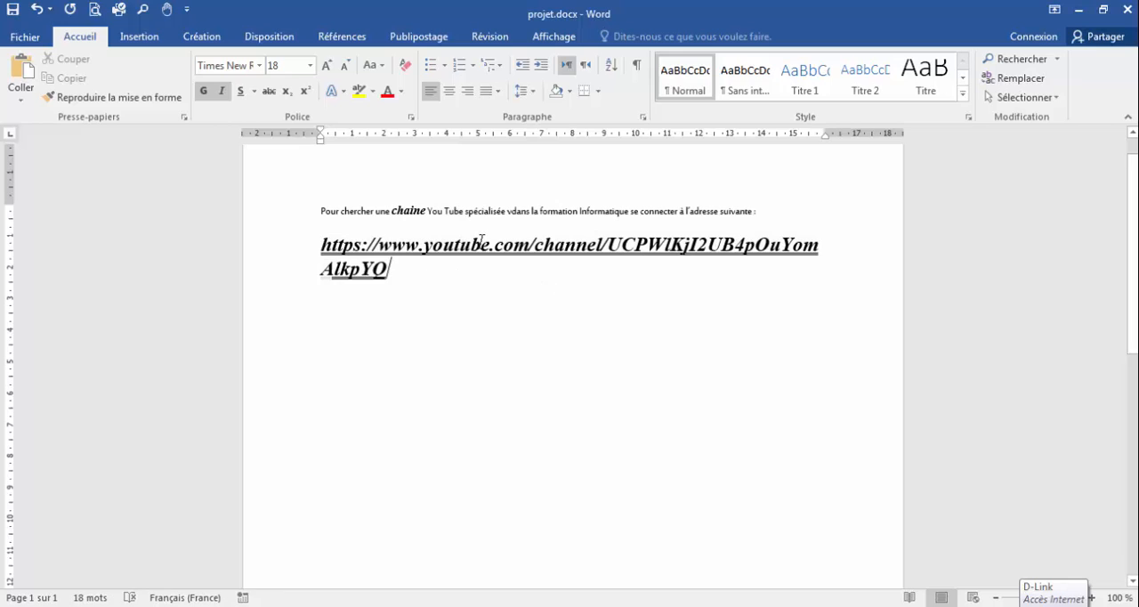